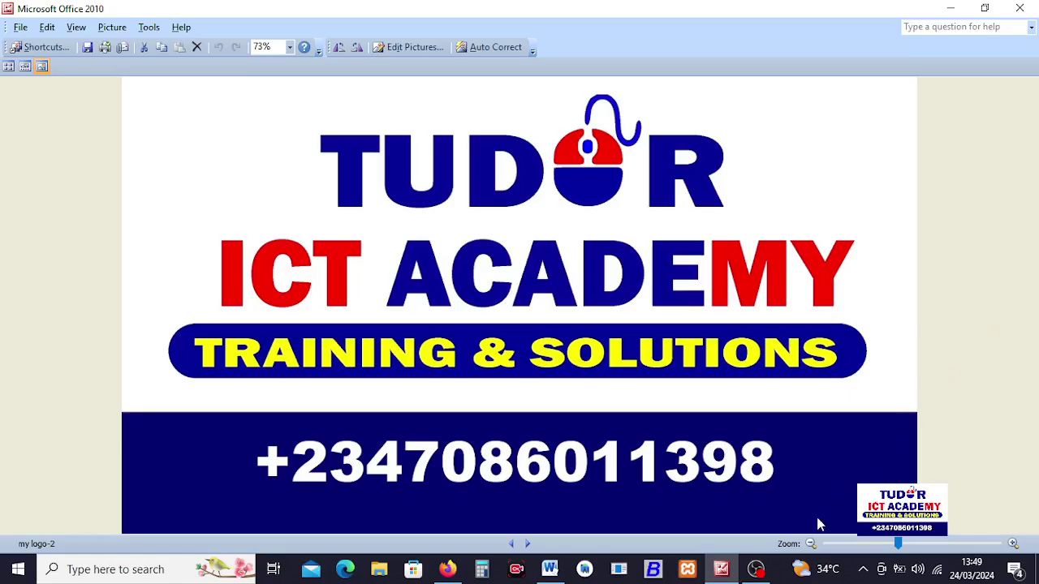
Leave the academy logo in Picture Manager and bring up the QuickBooks homepage in Firefox.
click(758, 572)
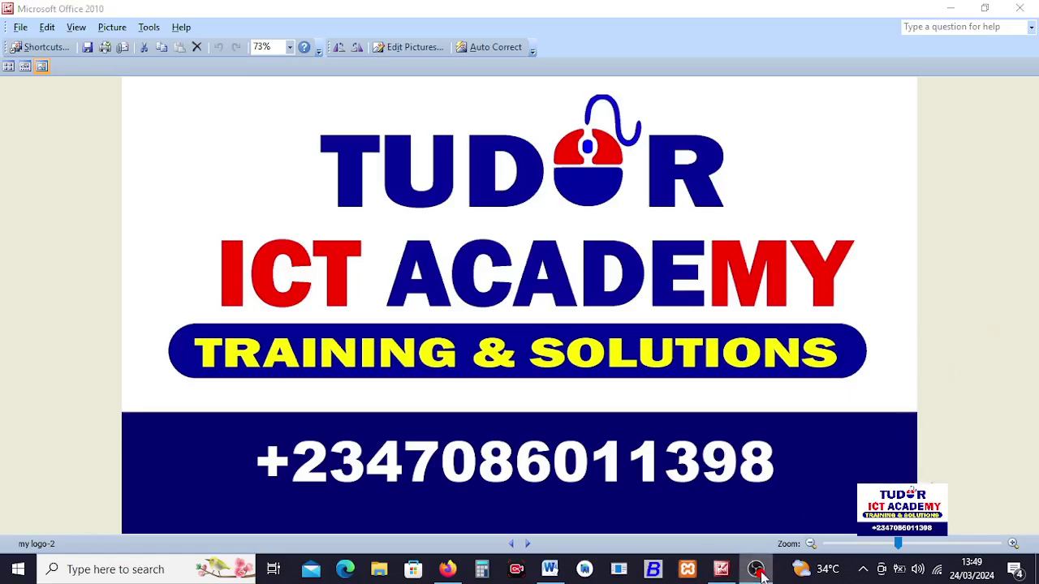
click(888, 415)
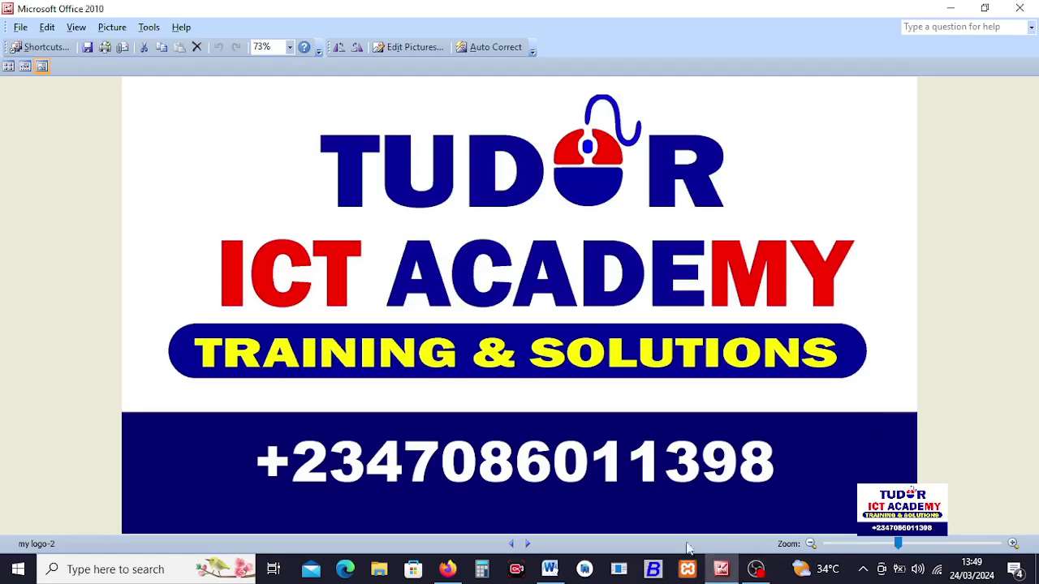
click(449, 571)
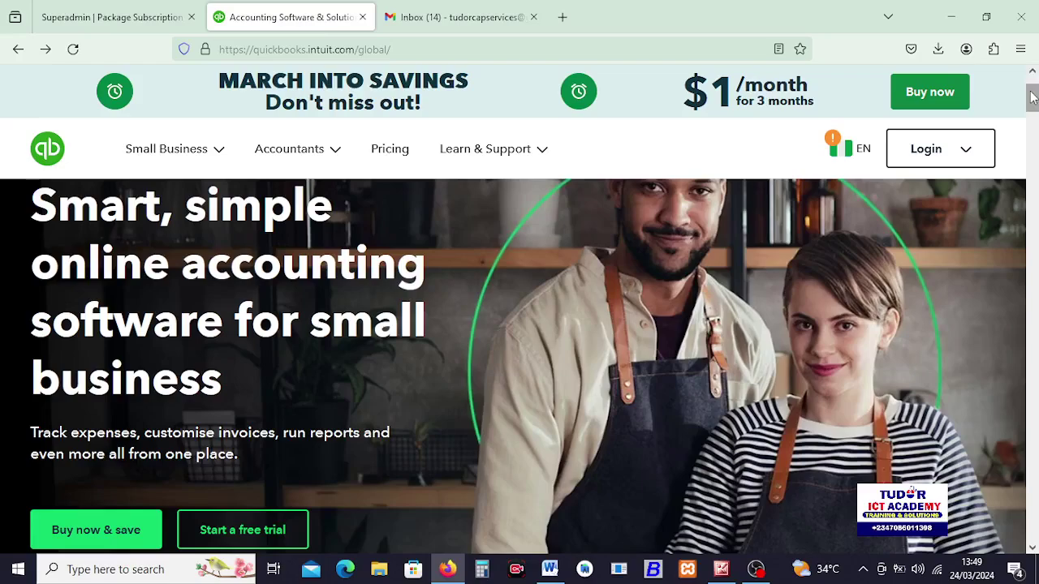
drag(1032, 98, 1034, 69)
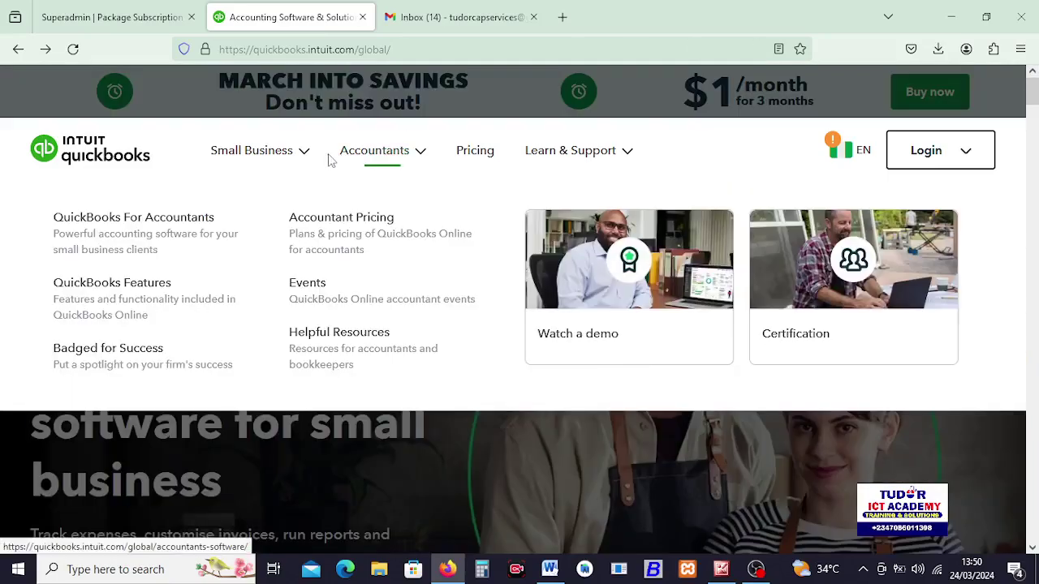
mouse_move(305, 156)
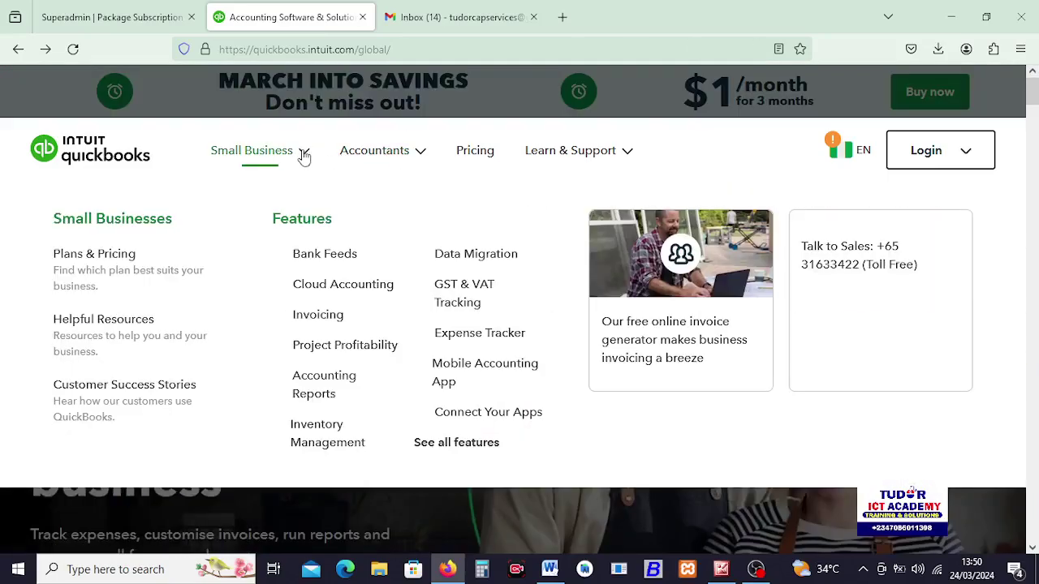
mouse_move(373, 158)
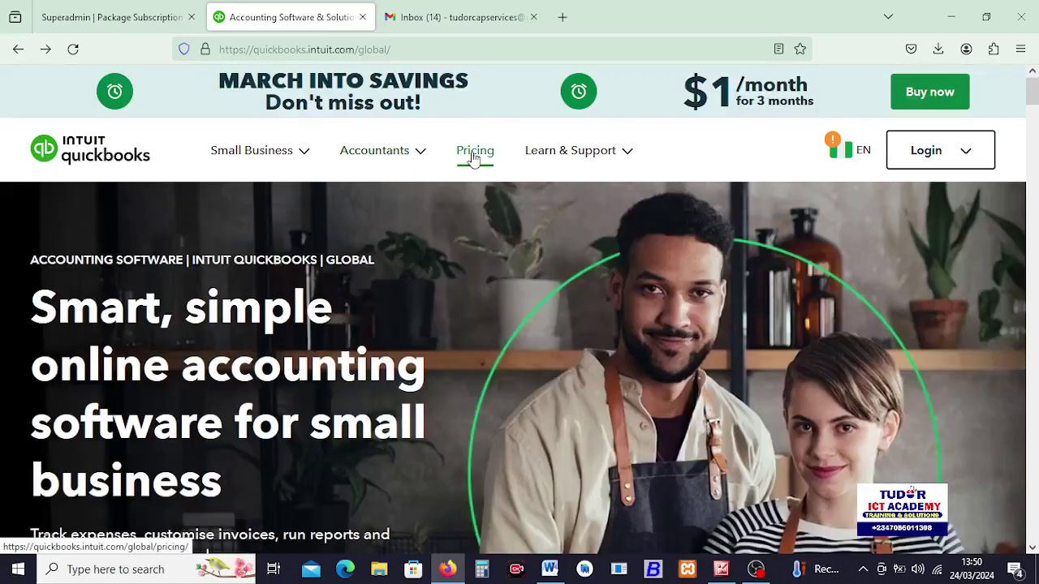
mouse_move(597, 158)
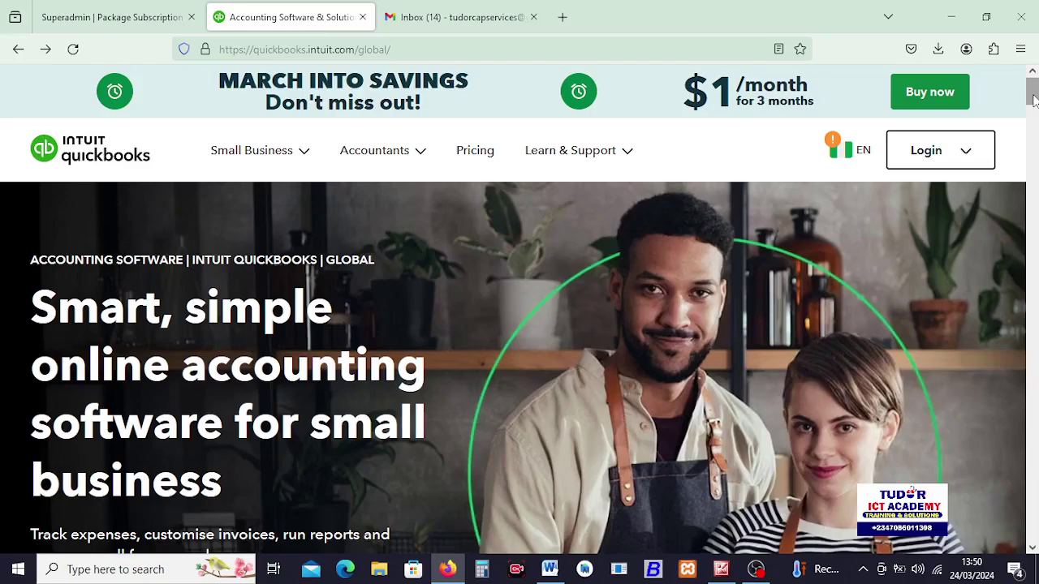
Switch the plan cards to annual pricing: Simple Start US$97.20, Essentials US$145.80, Plus US$205.20 per year.
drag(1034, 98, 1033, 300)
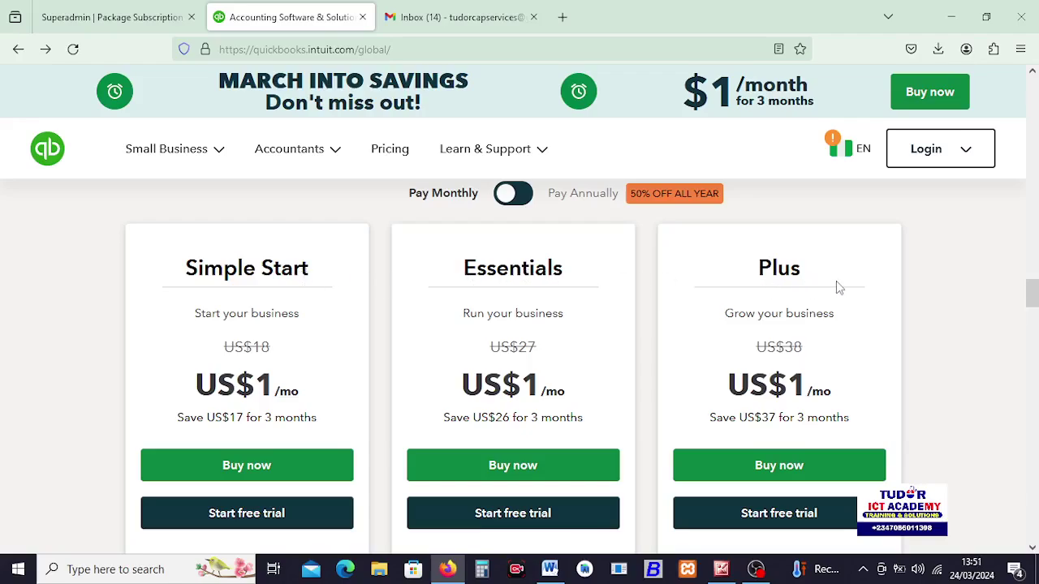
drag(1034, 301, 1033, 296)
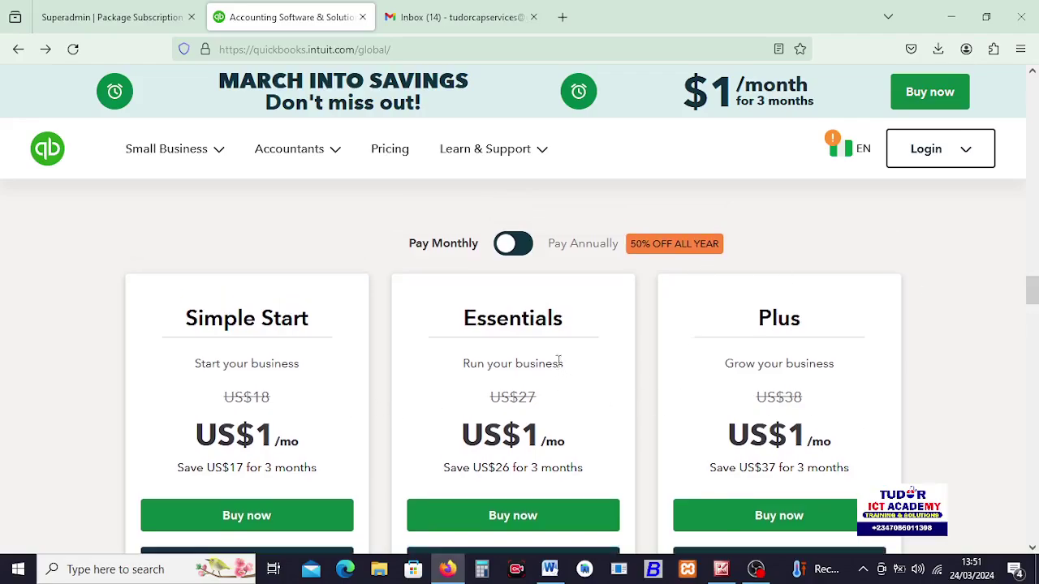
click(520, 248)
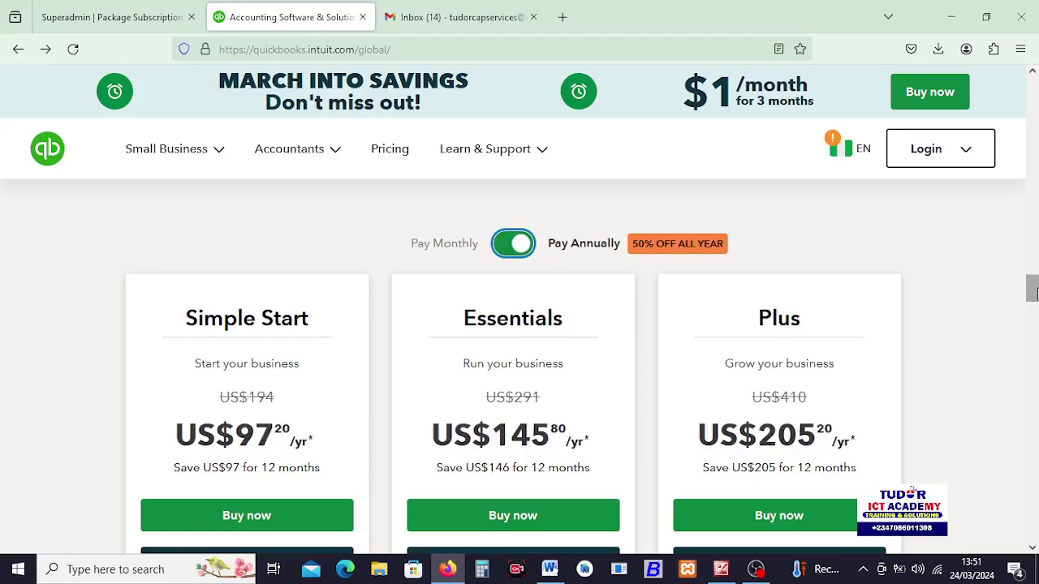
Scroll through each plan's feature checklist (1, 3 and 5 users) down to the taxes note.
drag(1031, 290, 1032, 296)
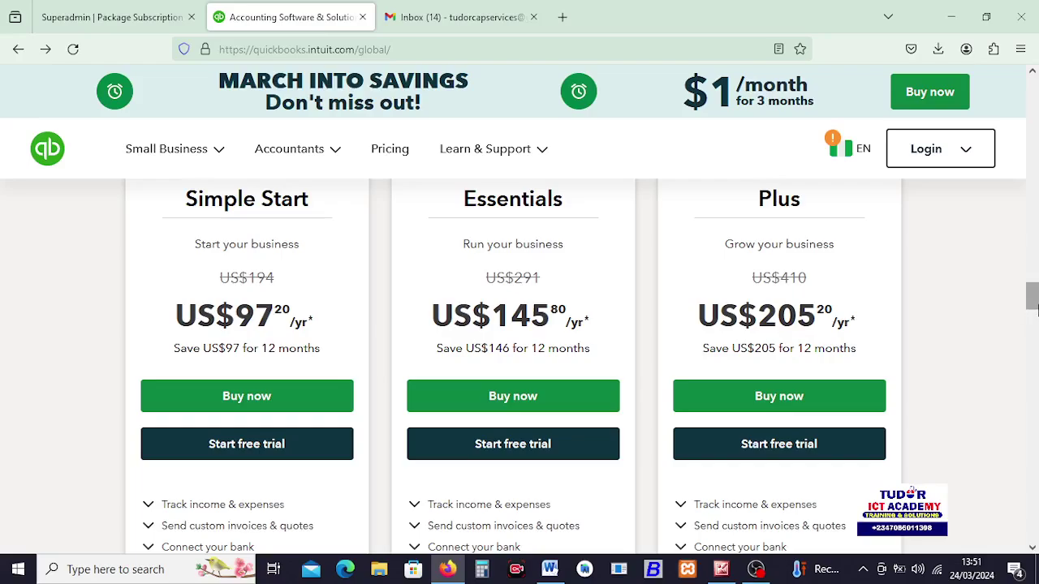
drag(1033, 302, 1033, 323)
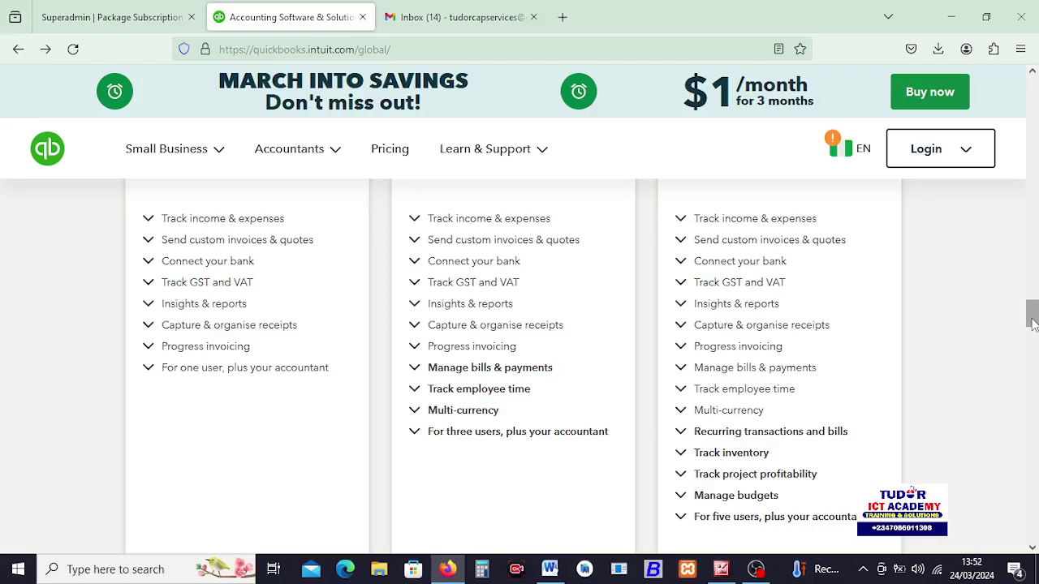
Return to the annual prices and trial buttons after checking the QuickBooks address saved in Word.
drag(1032, 323, 1032, 299)
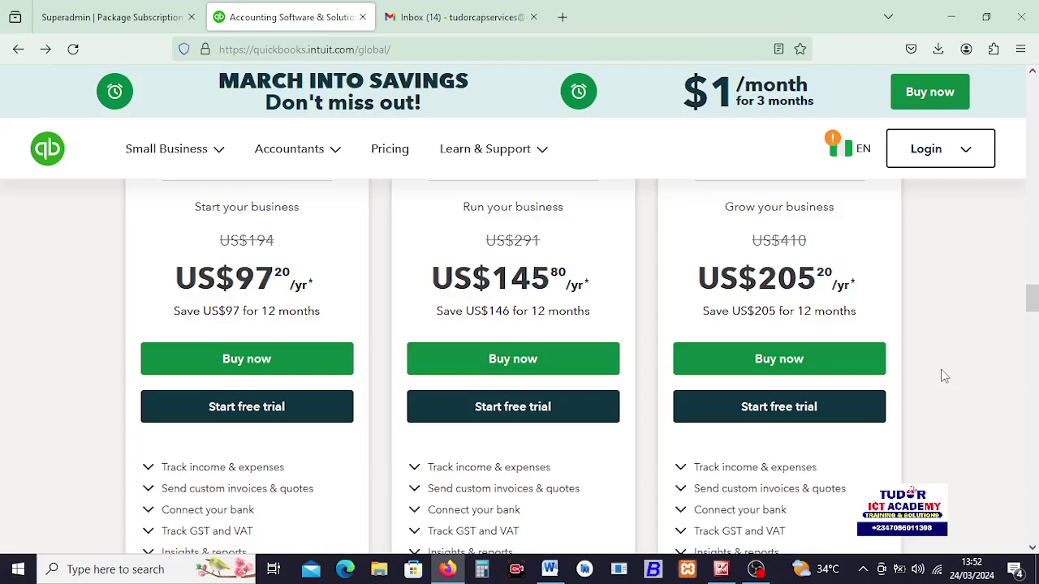
drag(1032, 300, 1032, 302)
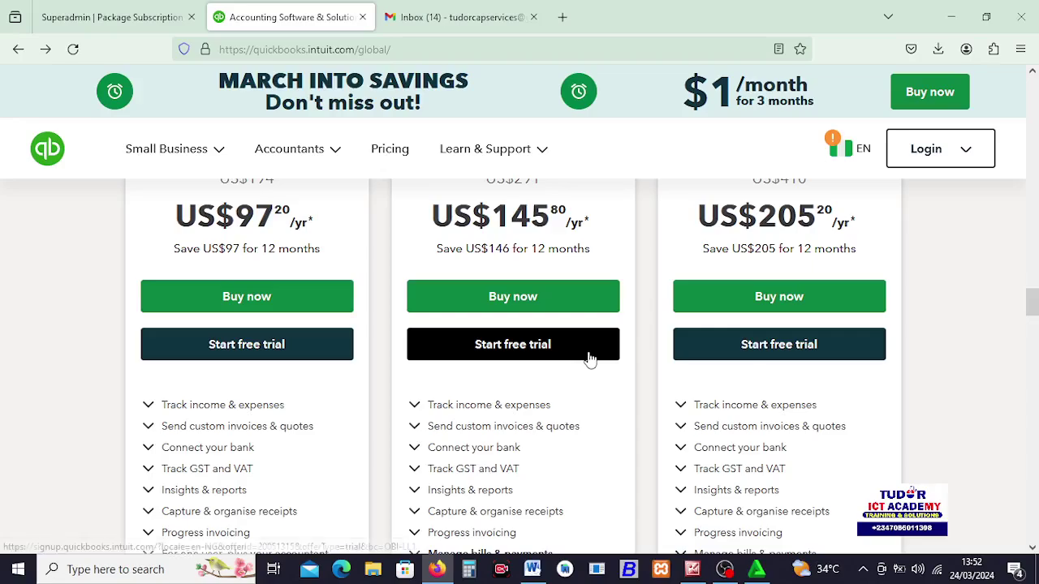
click(532, 571)
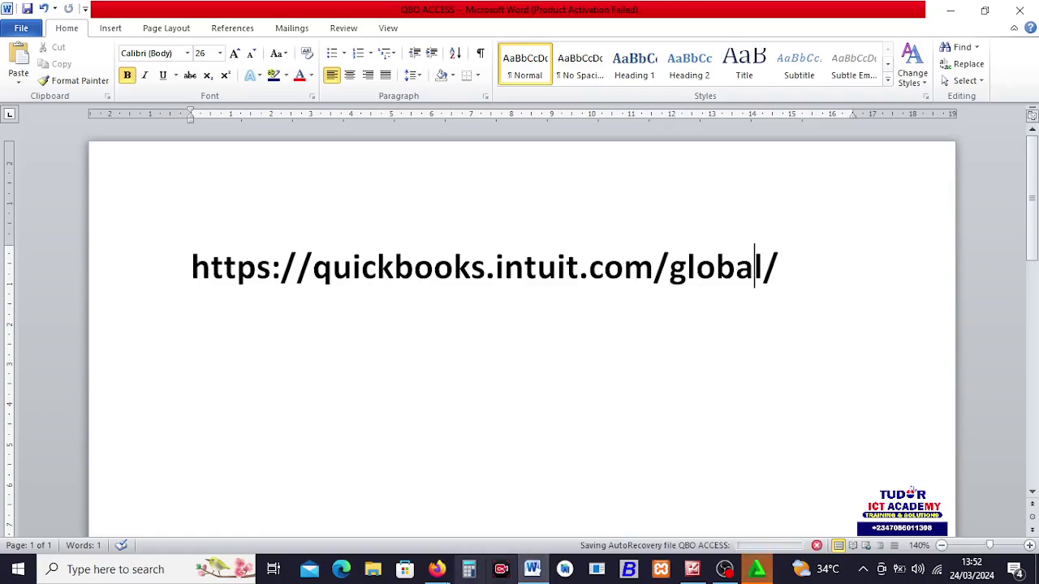
click(437, 578)
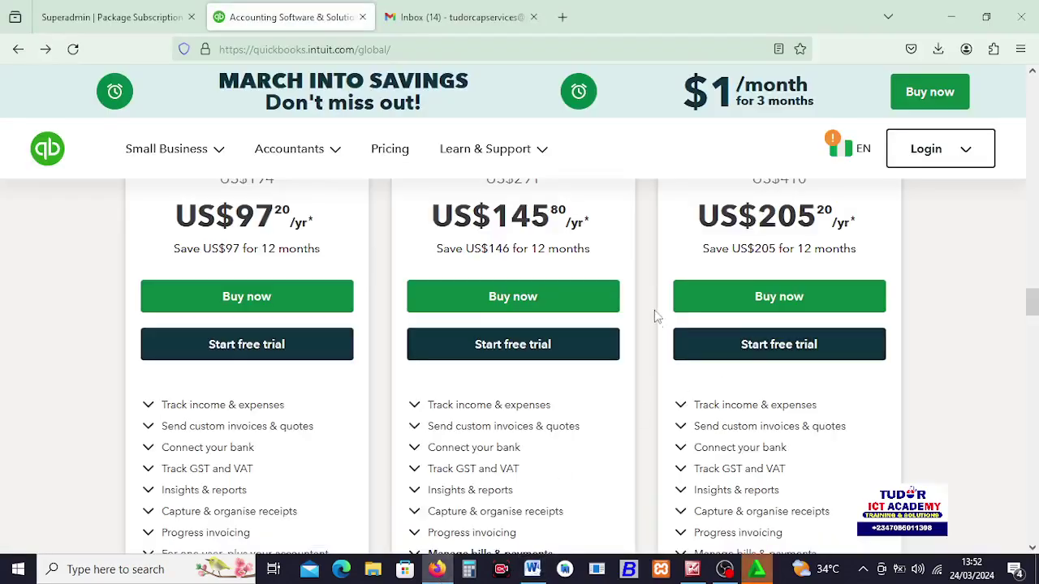
Start the QuickBooks Online Plus free trial to reach the Create an Intuit Account form.
click(789, 355)
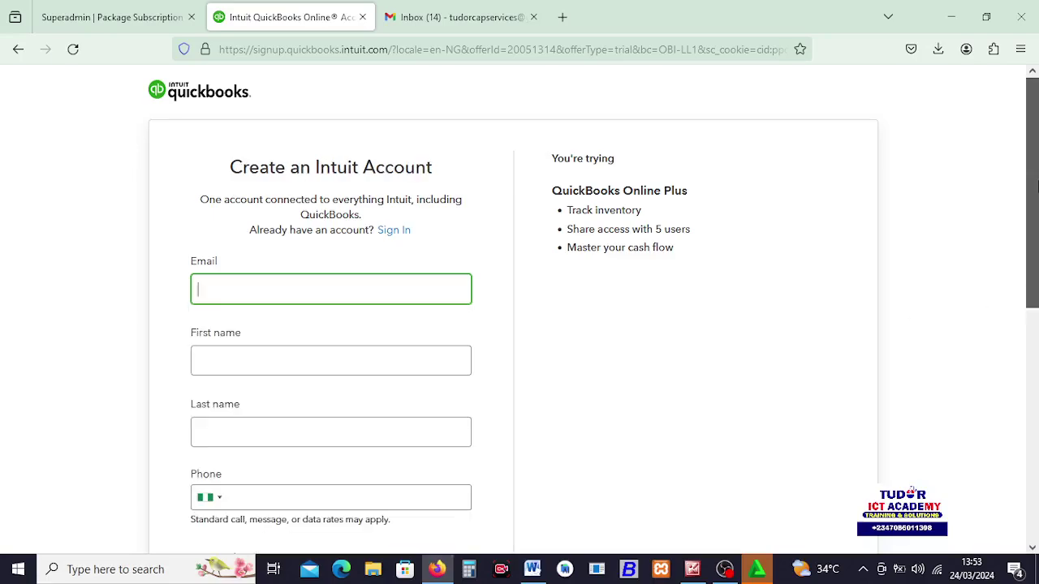
Enter the company's Gmail address in the signup form's Email field.
scroll(1037, 187, down, 1)
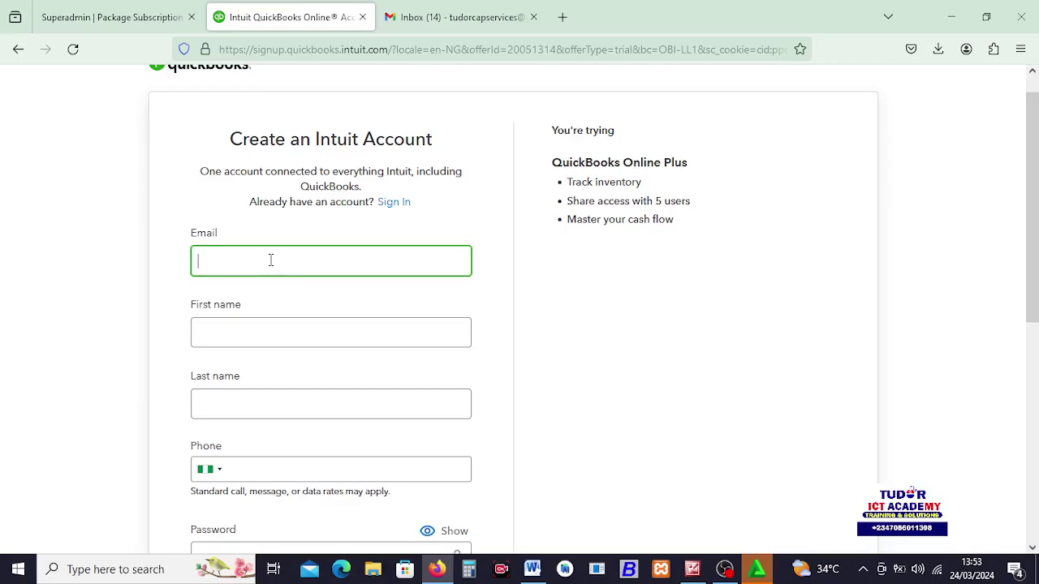
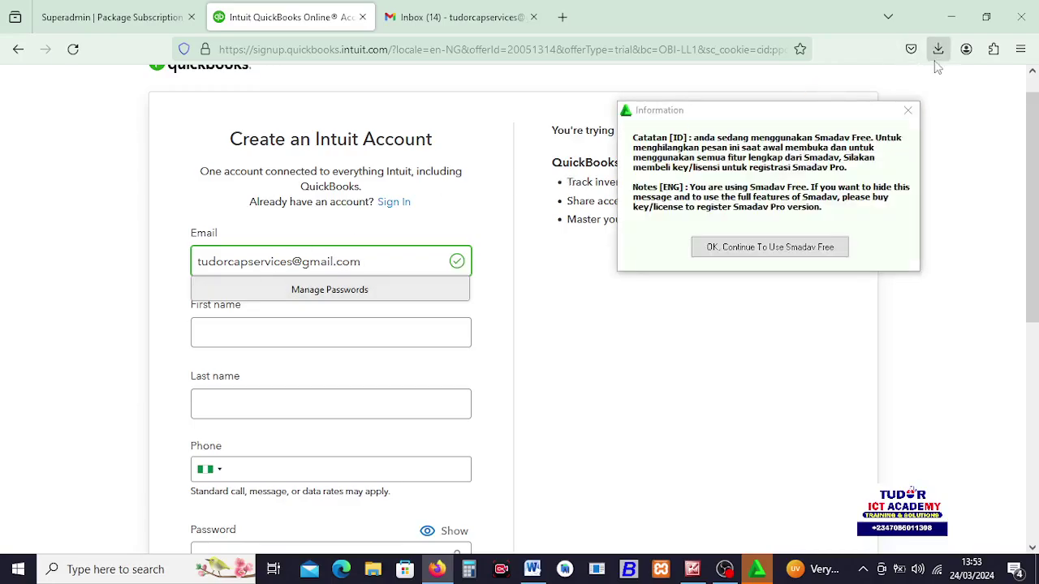
click(908, 112)
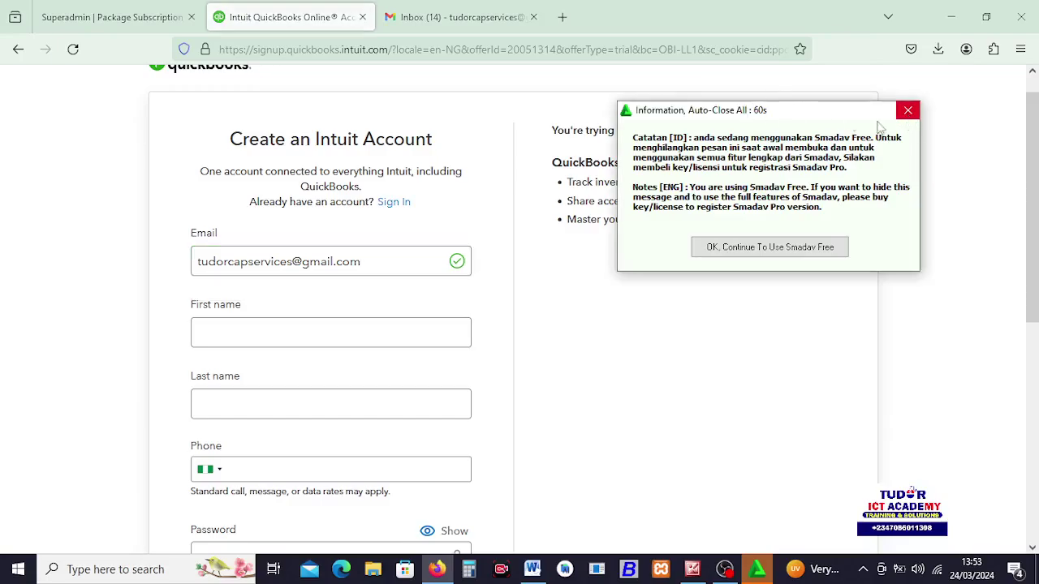
click(908, 112)
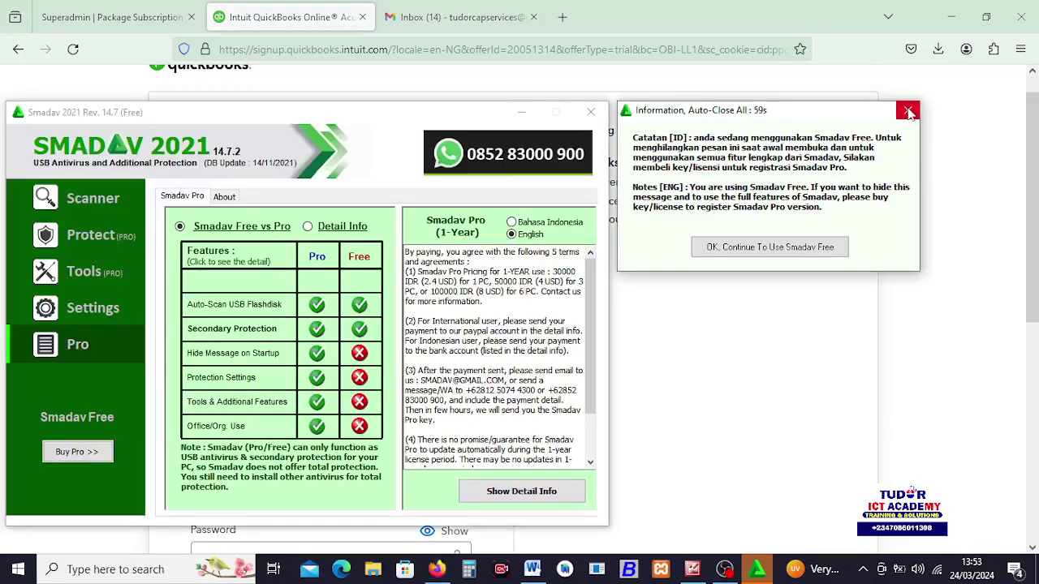
click(593, 115)
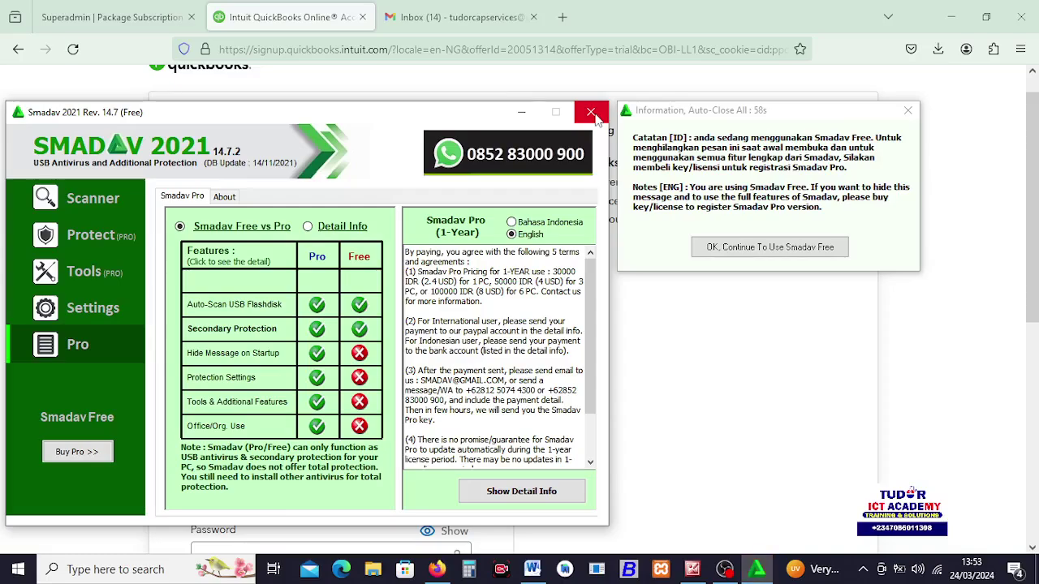
click(592, 112)
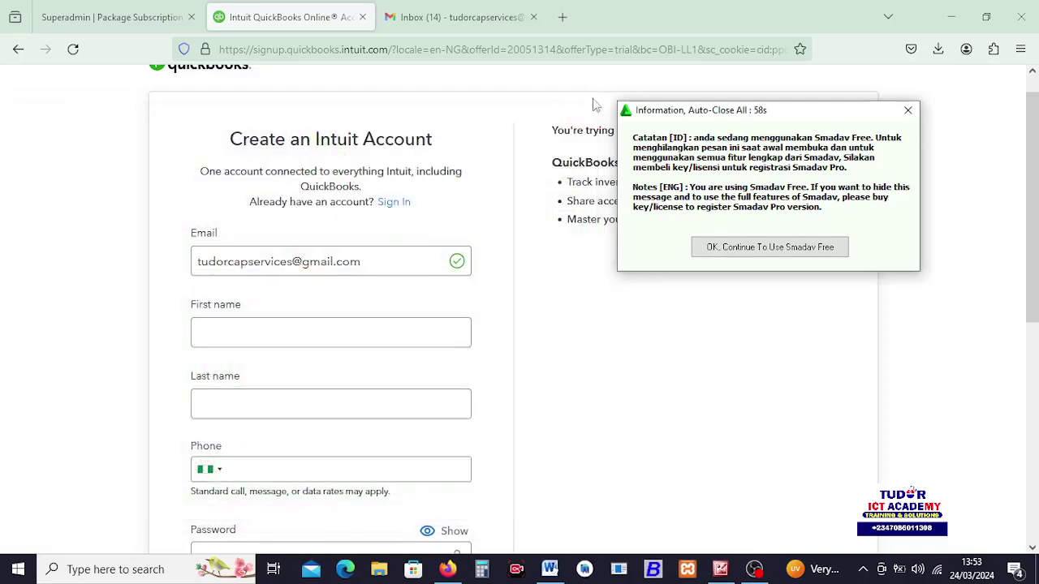
Dismiss the Smadav notice and enter the account holder's first and last name.
click(909, 111)
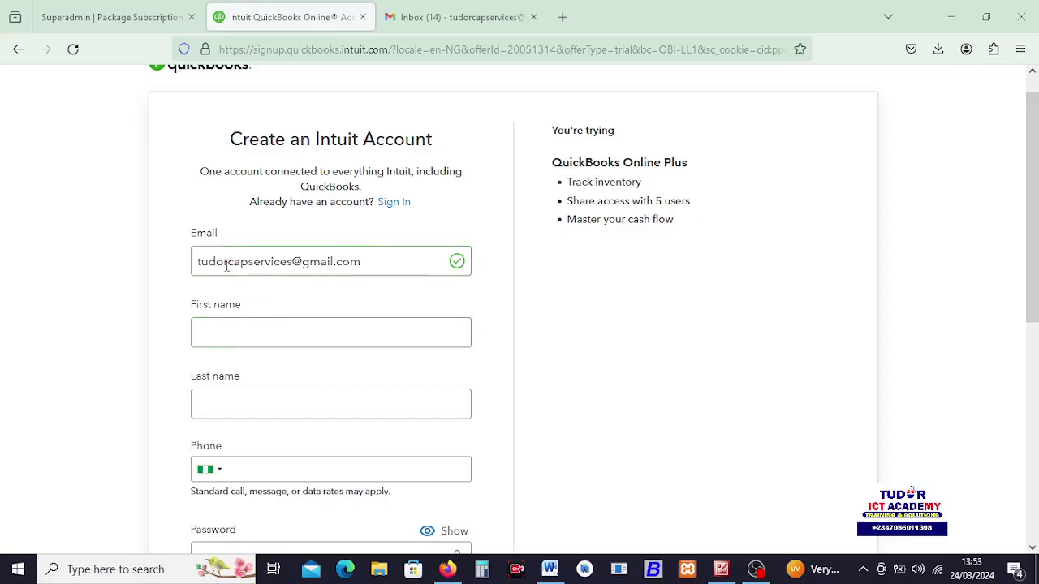
click(222, 328)
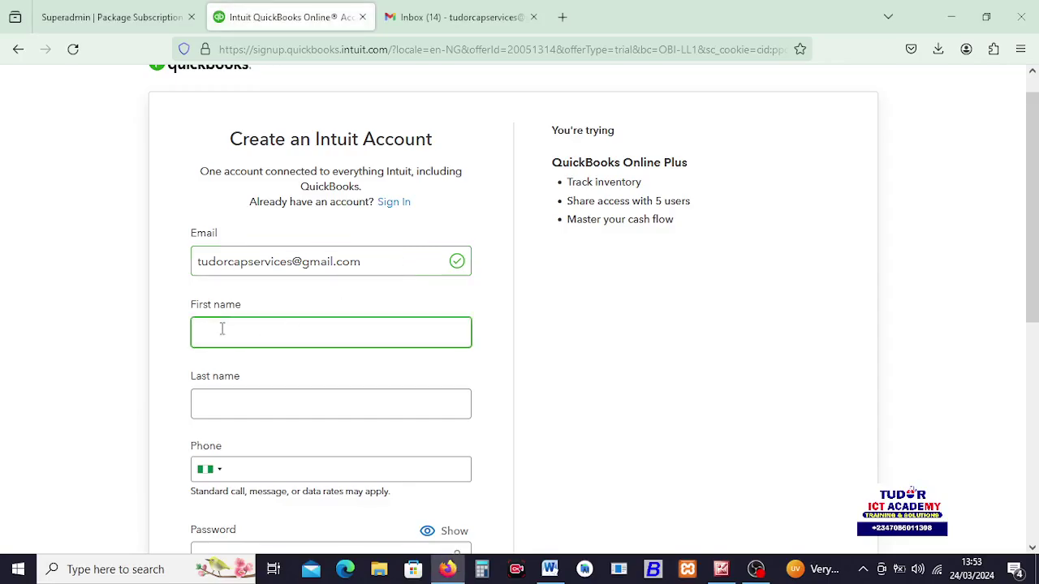
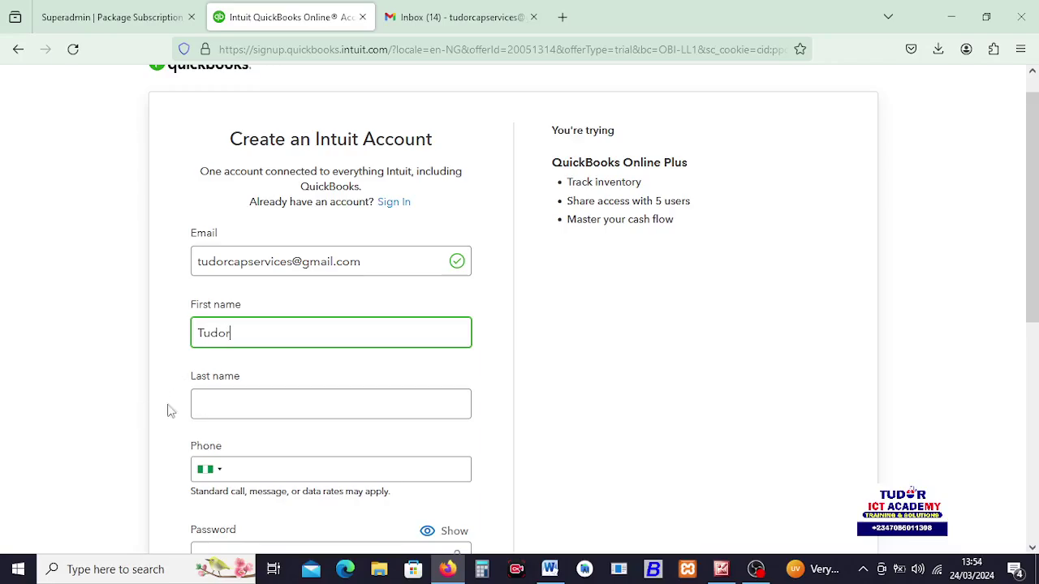
click(209, 411)
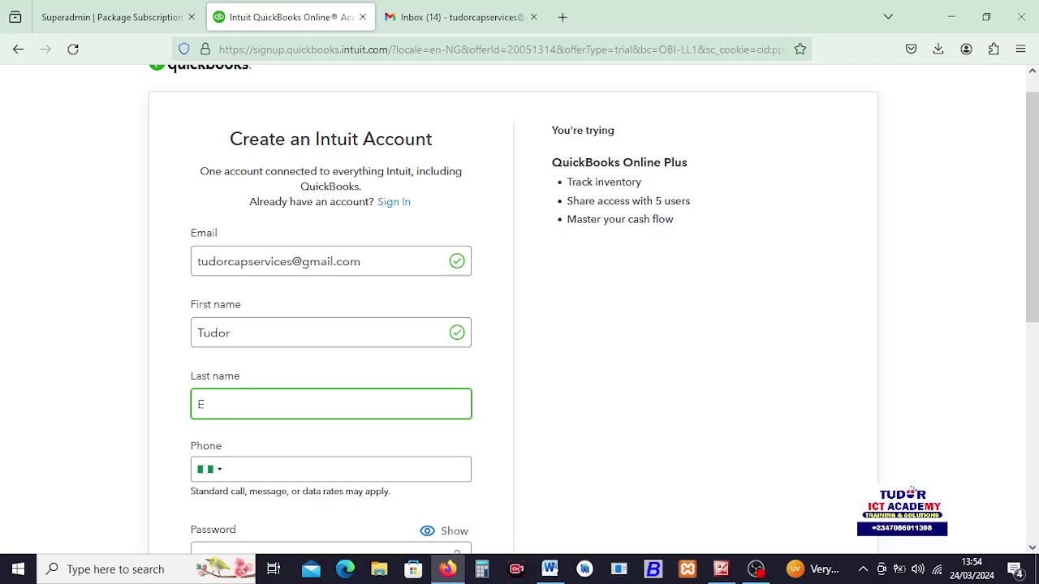
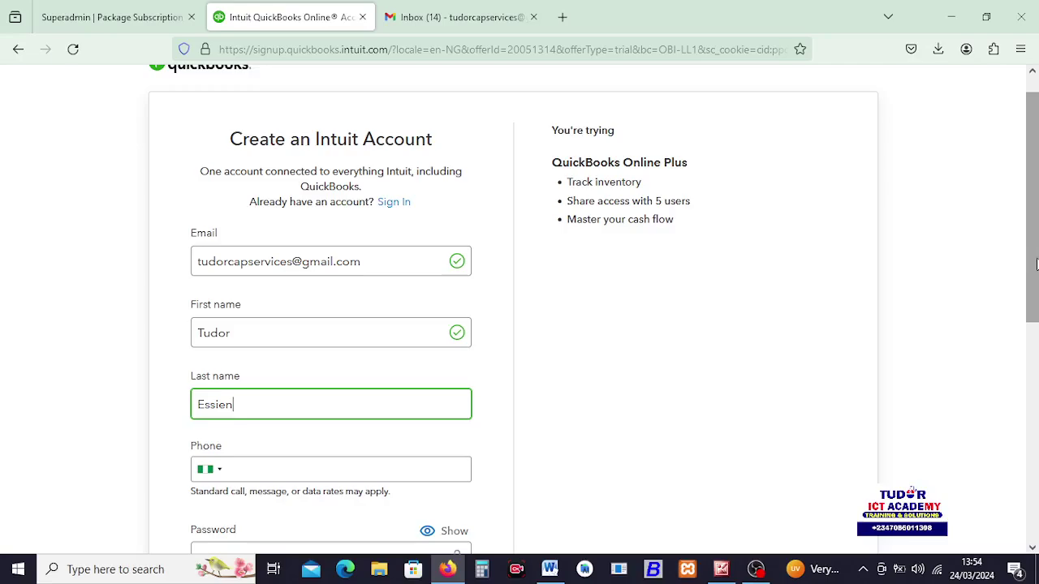
Enter the contact's phone number with the Nigeria +234 country code.
drag(1037, 264, 1037, 343)
click(268, 310)
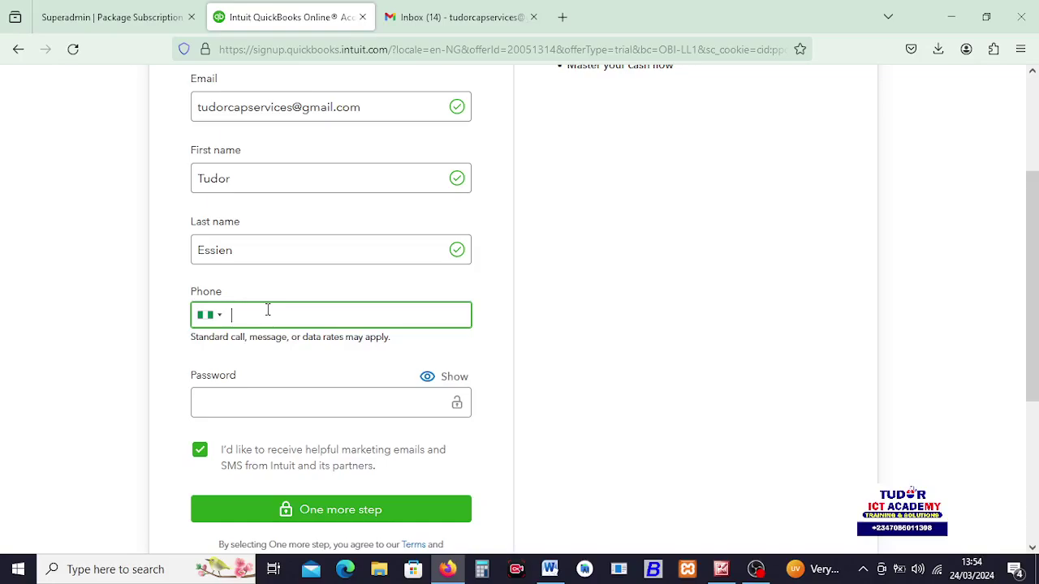
click(223, 319)
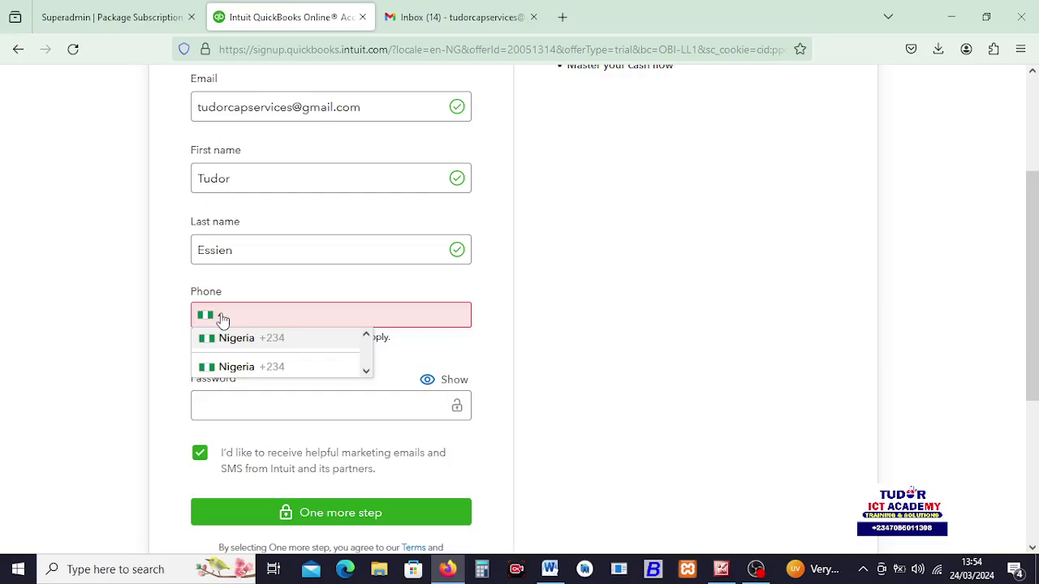
click(401, 308)
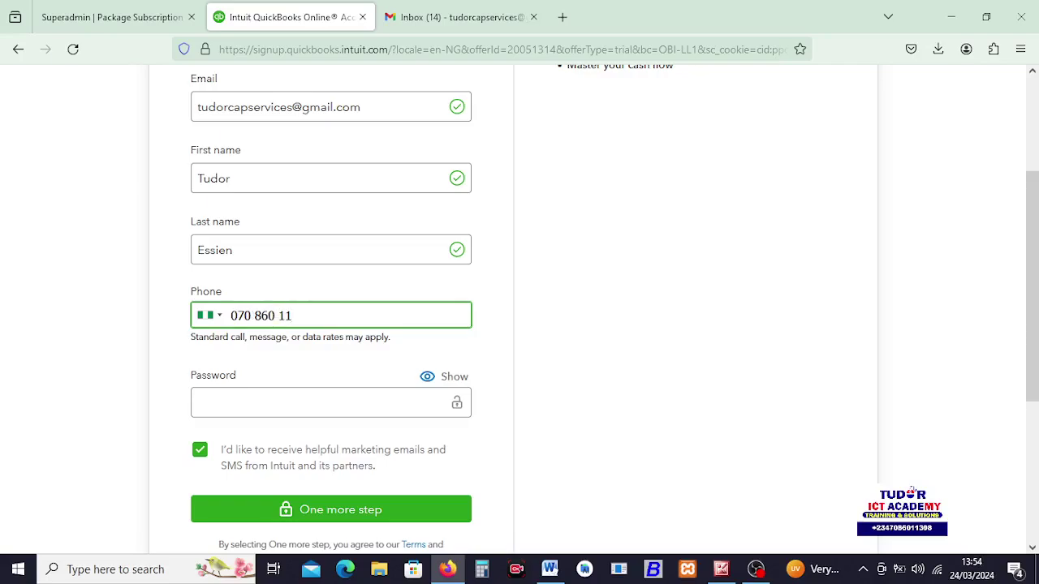
Enter a password meeting all four rules and untick the Intuit marketing emails and SMS consent.
click(336, 394)
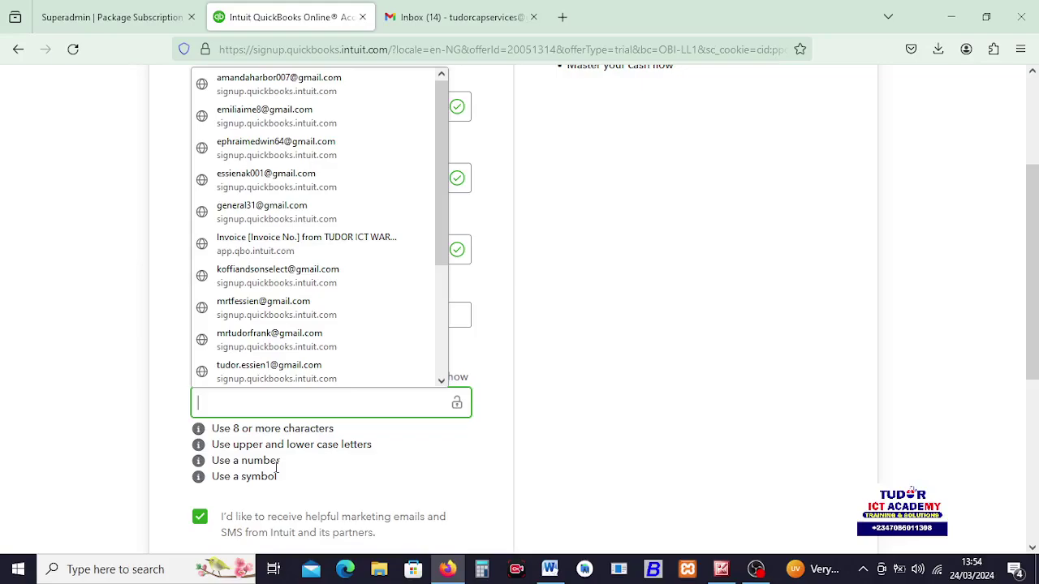
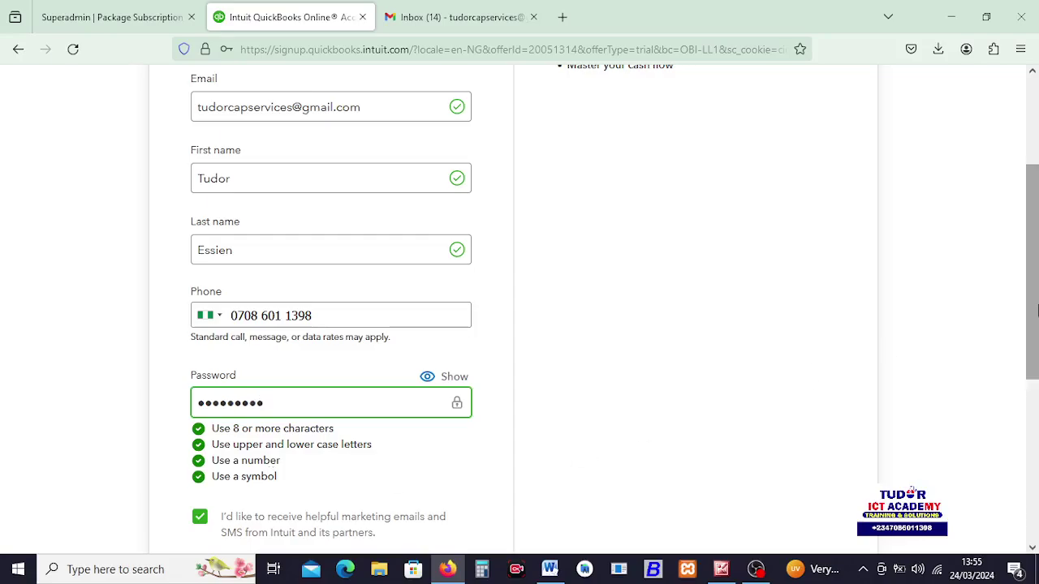
drag(1036, 310, 1037, 371)
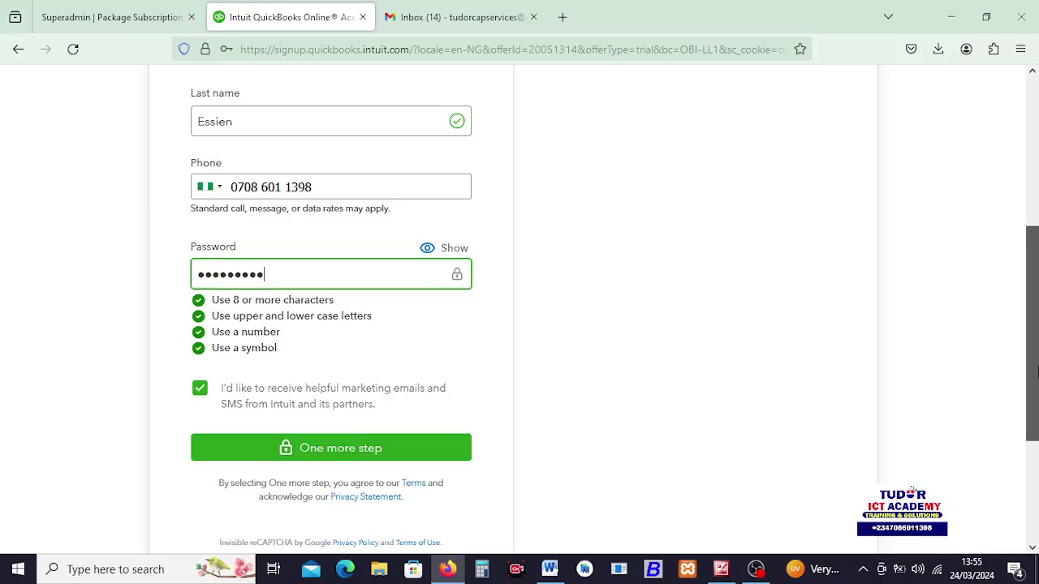
click(200, 391)
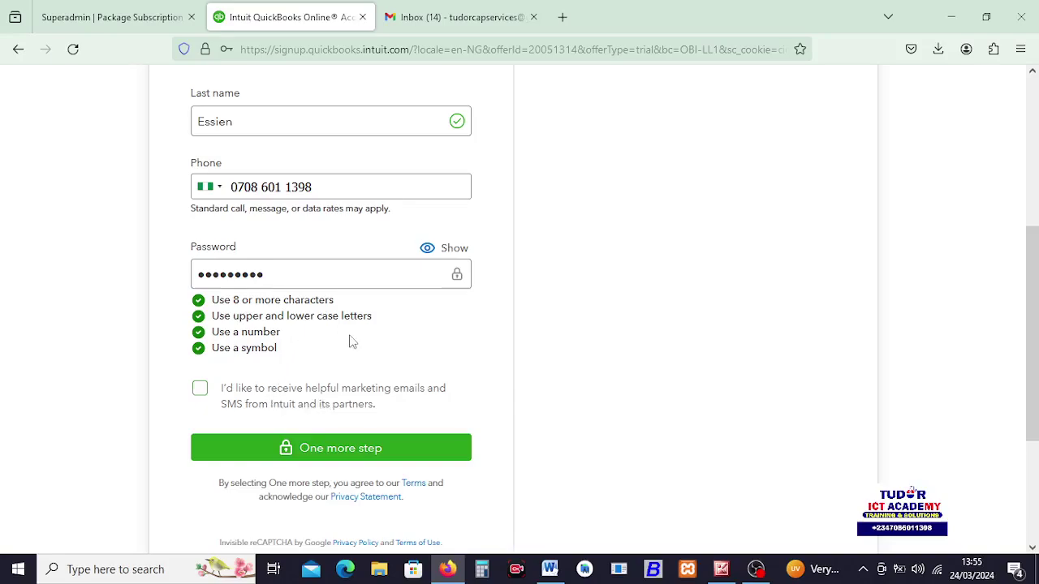
Submit the signup with One more step and save the login in Firefox.
click(333, 456)
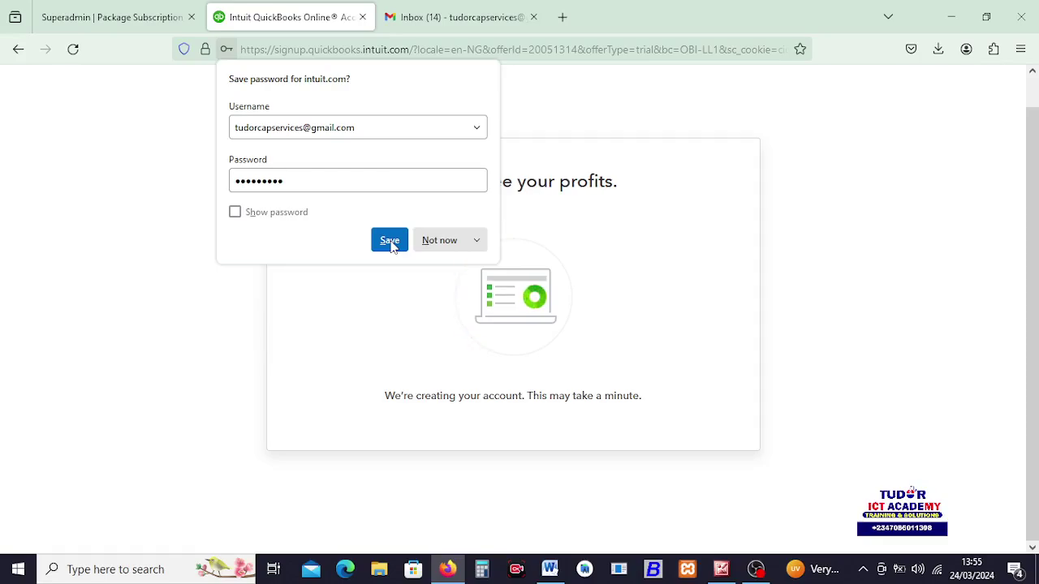
click(390, 243)
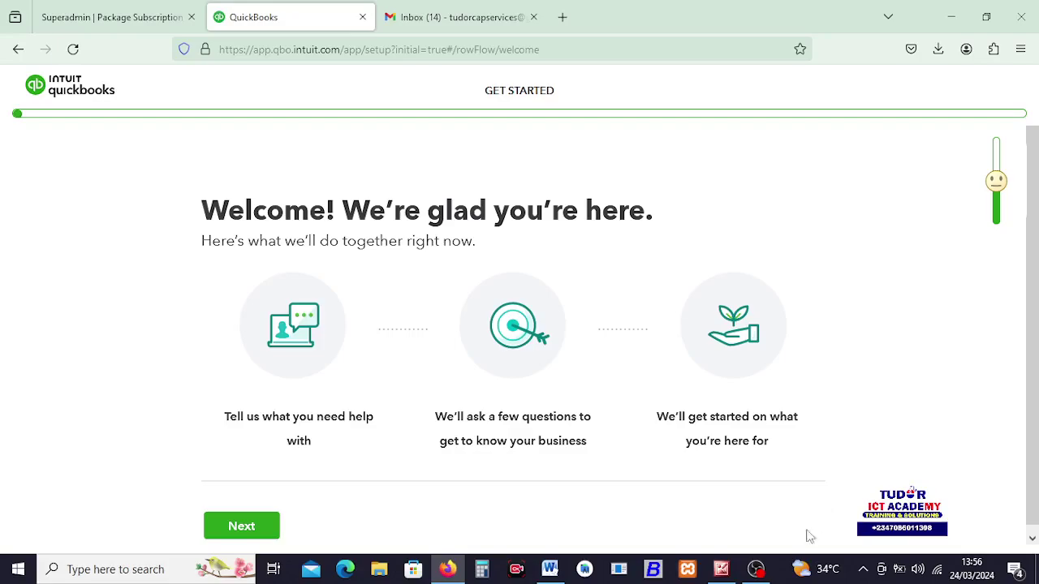
click(753, 571)
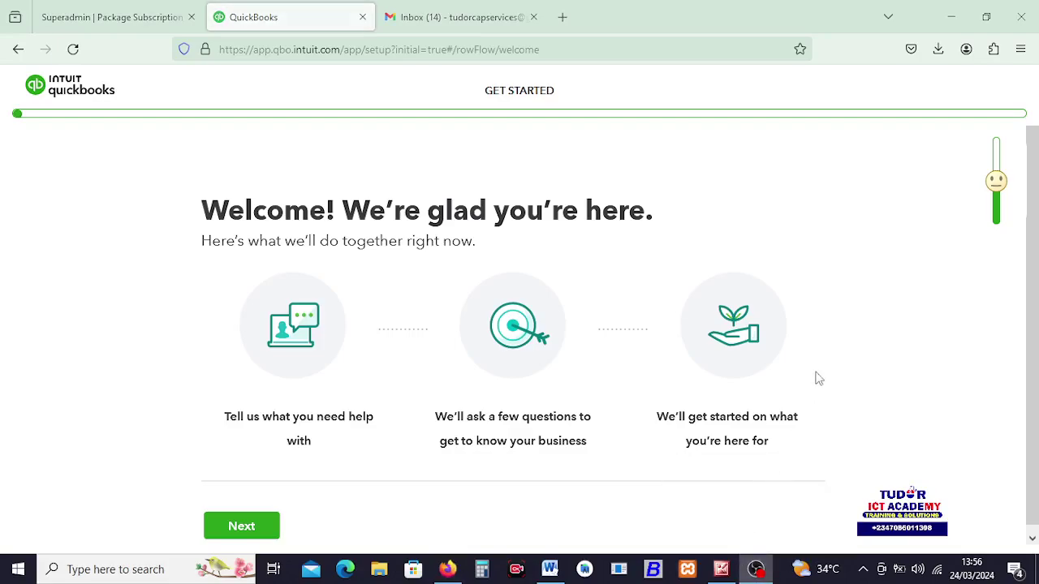